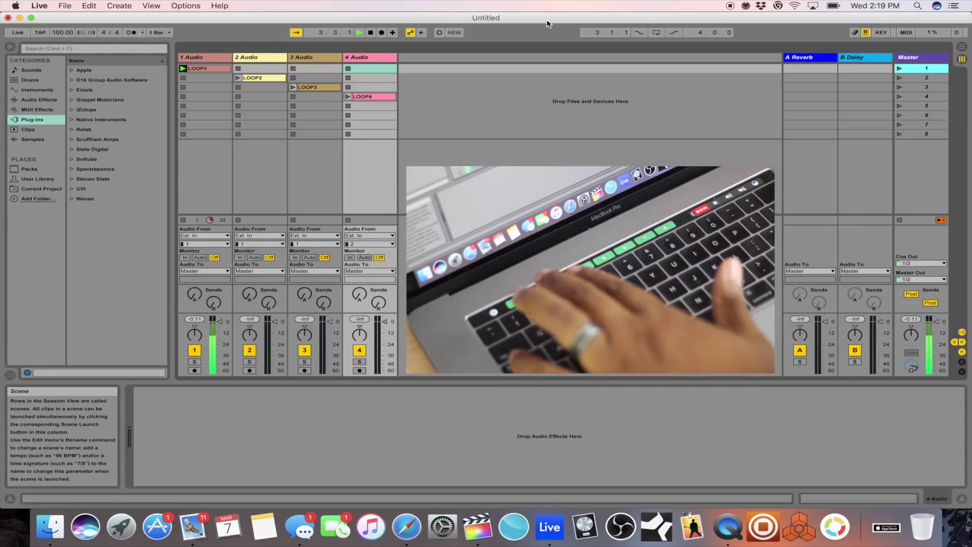
Launch scenes 2, 3 and 4 (LOOP2–LOOP4), return to scene 1, then relaunch scene 2
key(Down)
key(Return)
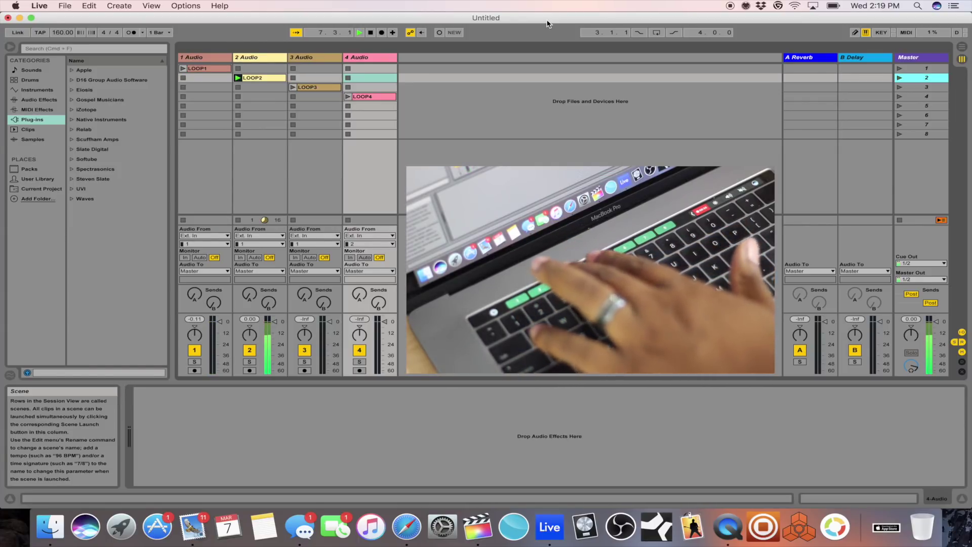
key(Down)
key(Return)
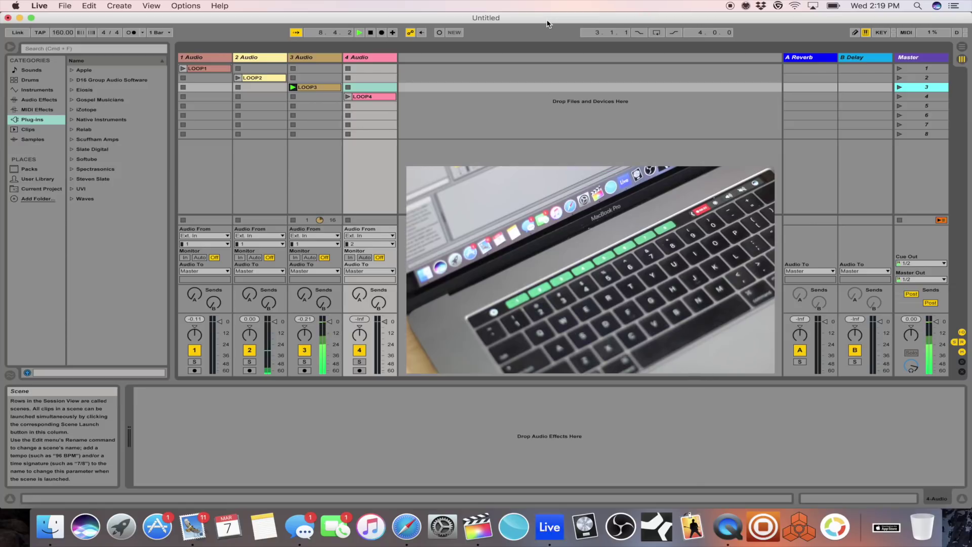
key(Down)
key(Return)
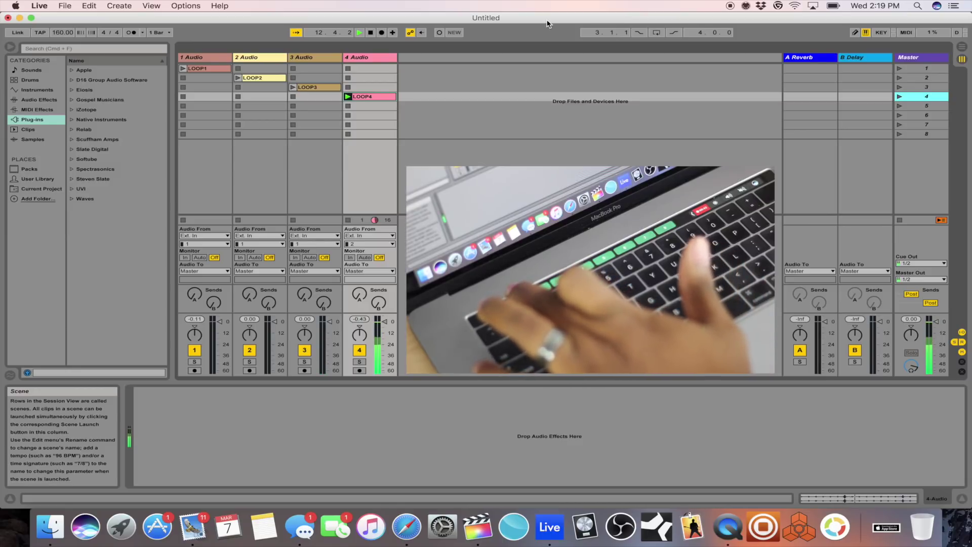
key(Up)
key(Up)
key(Up)
key(Return)
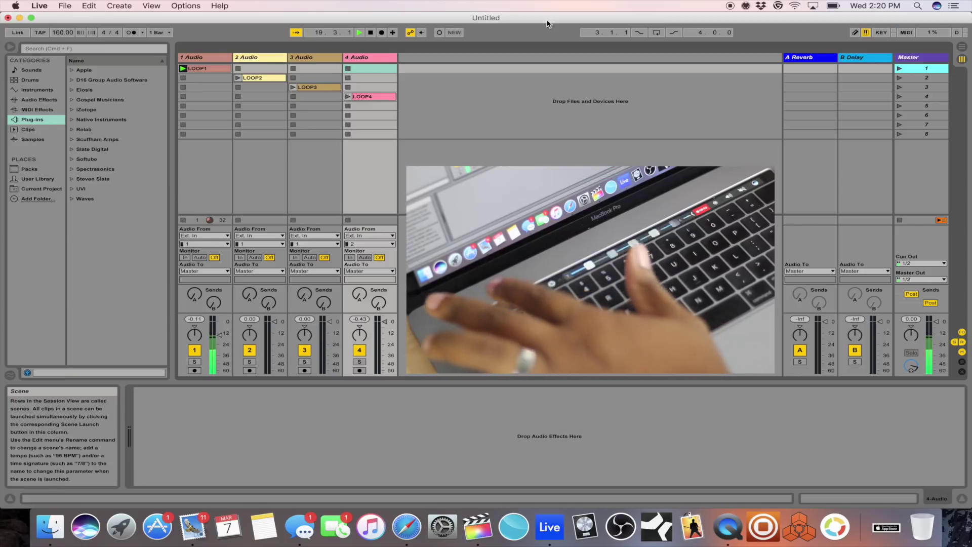
key(Down)
key(Return)
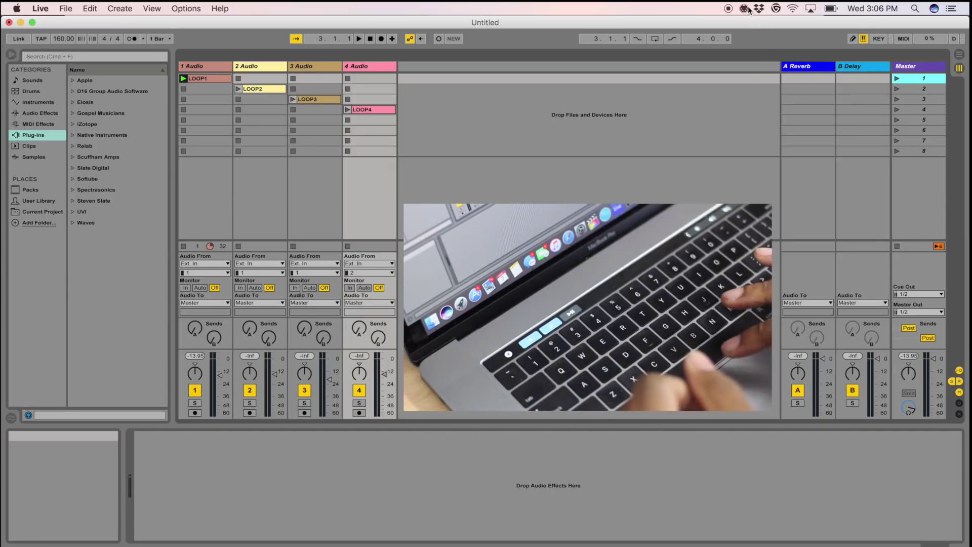
click(744, 8)
Toggle Control Surface Mode twice from the MIDI Touchbar menu-bar icon
click(765, 50)
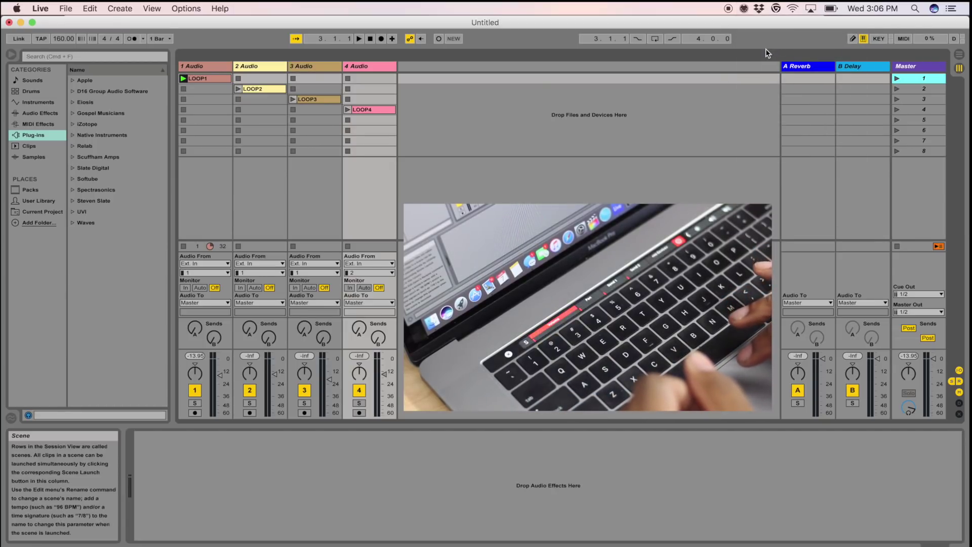
click(744, 8)
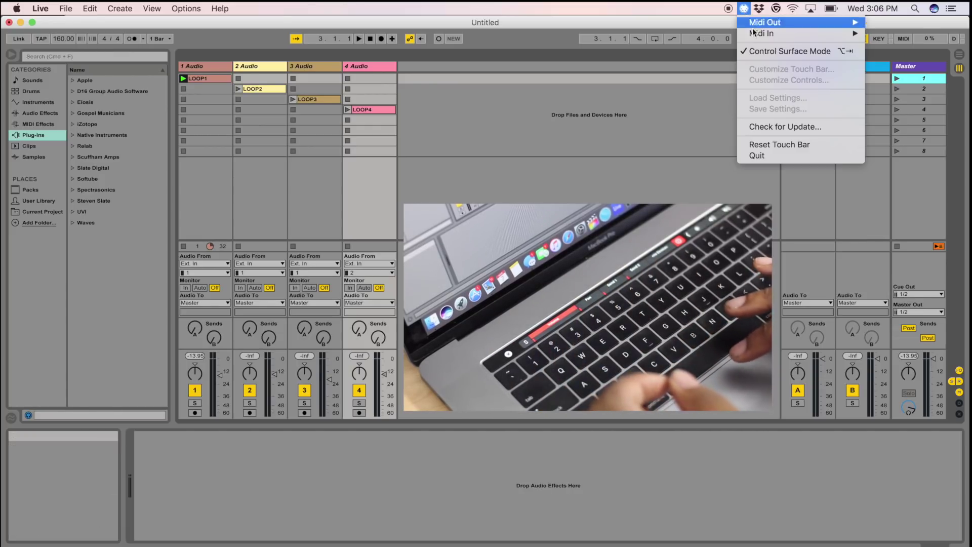
click(761, 47)
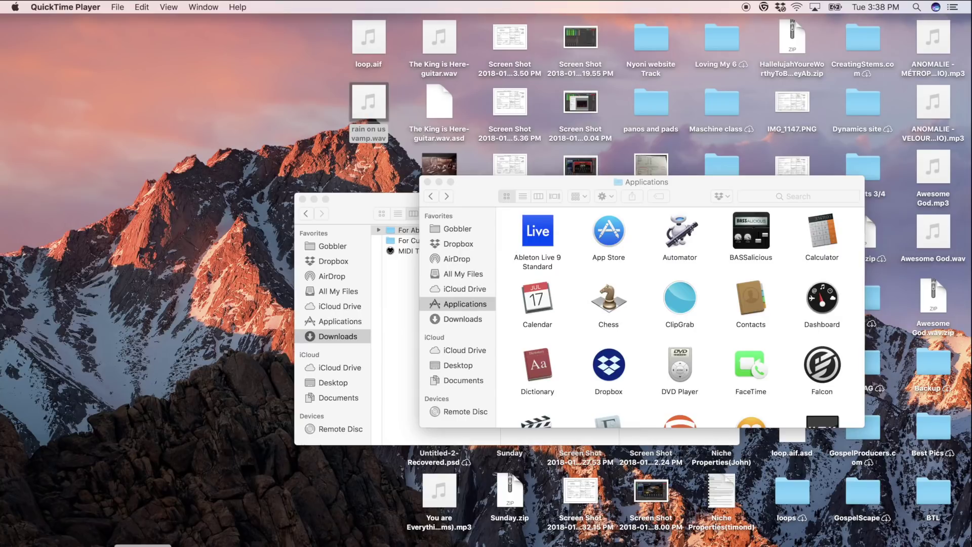
key(ctrl+Right)
scroll(182, 421, up, 12)
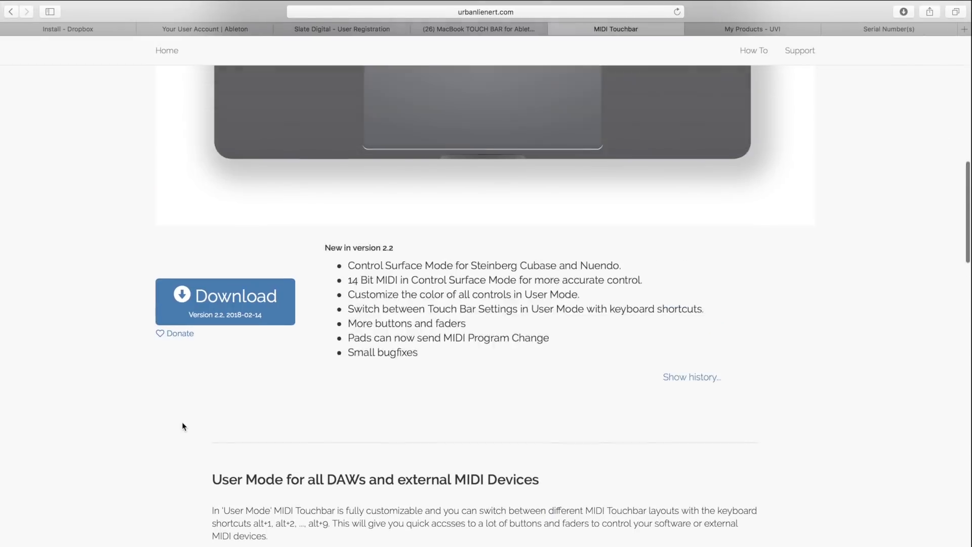
scroll(181, 422, down, 12)
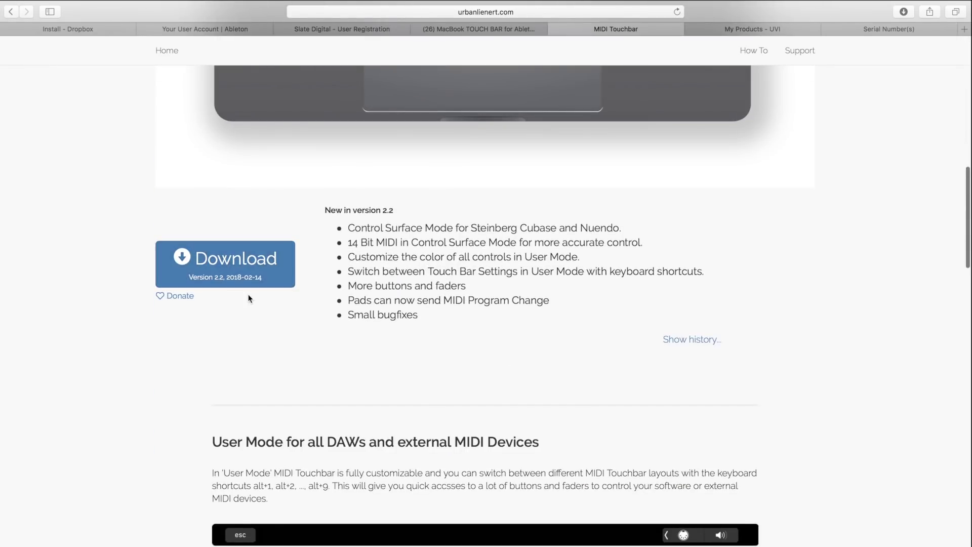
key(ctrl+Left)
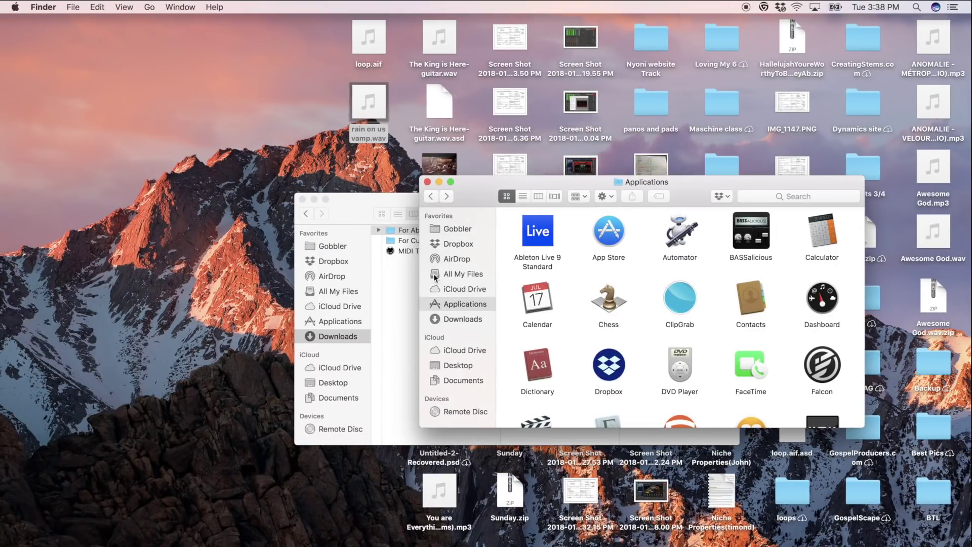
Show Package Contents of Ableton Live 9 Standard and open Contents > App-Resources
click(530, 247)
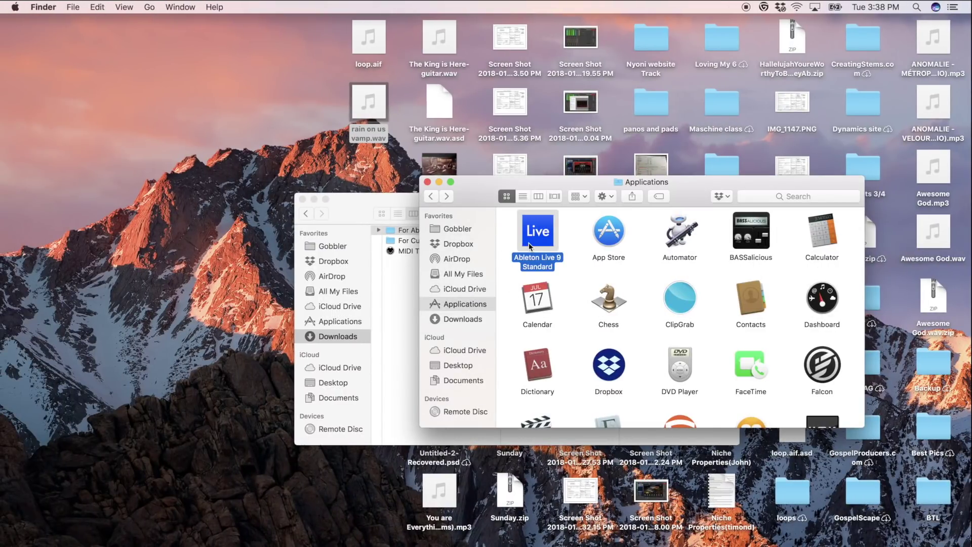
right_click(529, 242)
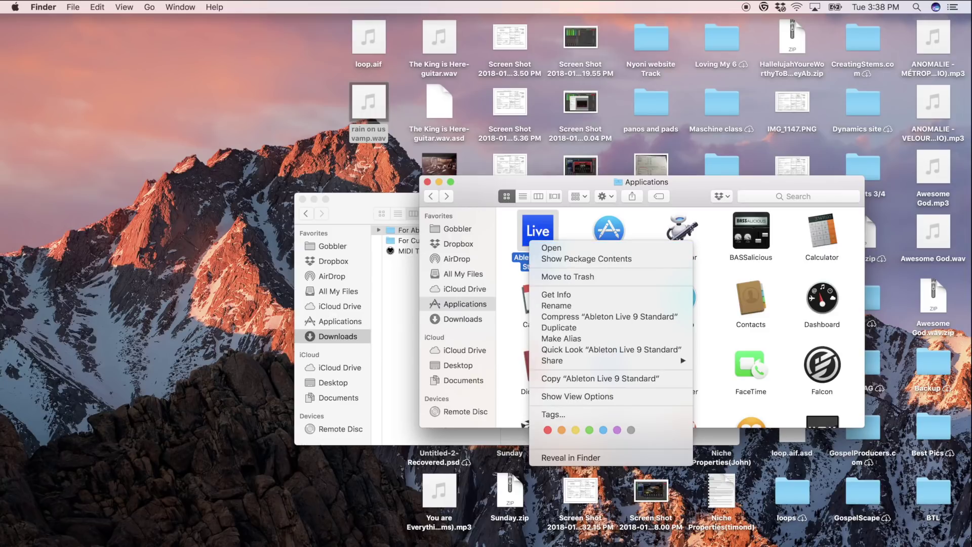
click(594, 259)
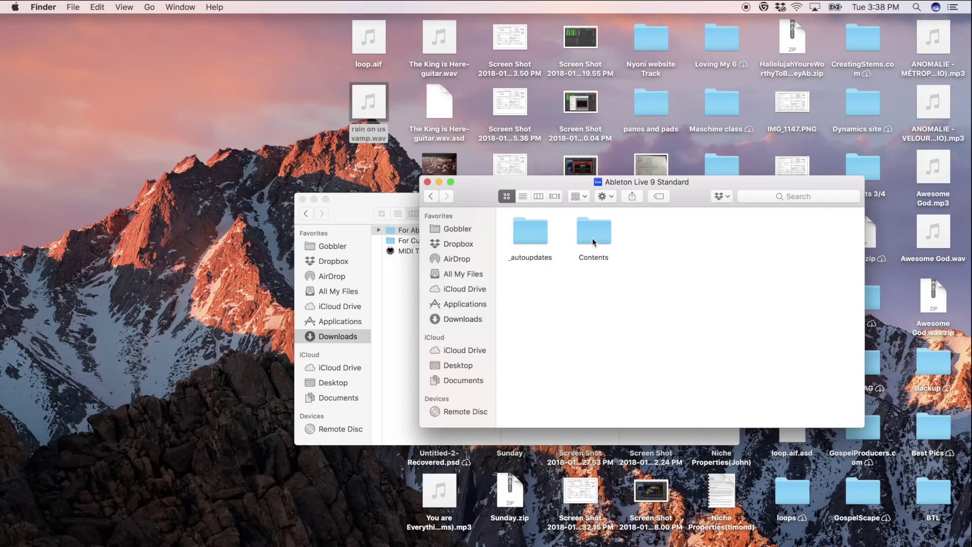
double_click(593, 239)
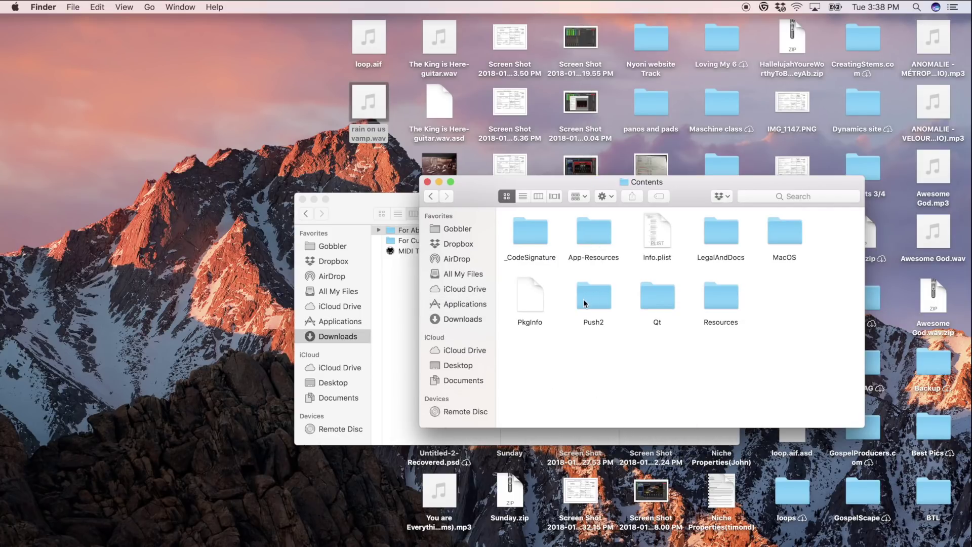
double_click(598, 230)
Locate MIDI Remote Scripts, return to App-Resources and bring For Ableton Live Users forward
scroll(638, 266, down, 1)
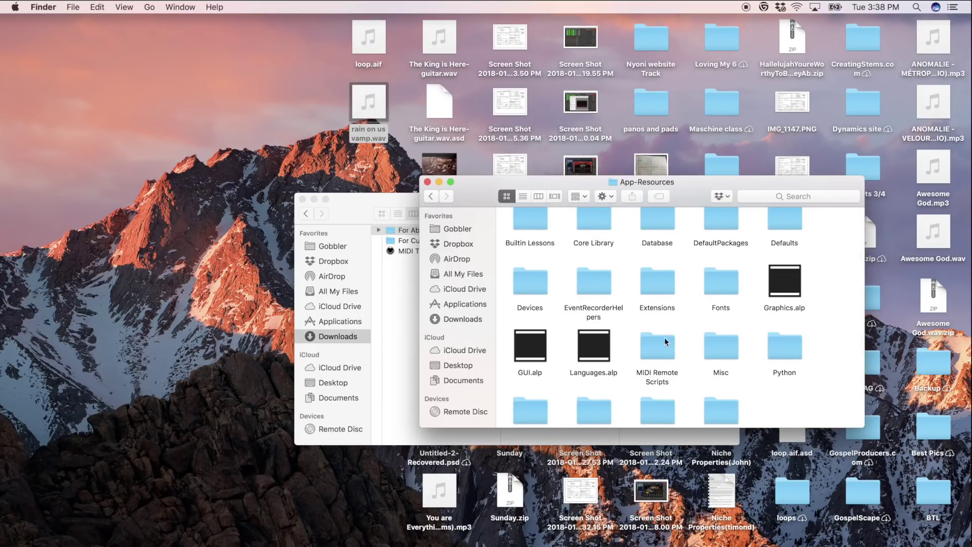
click(661, 350)
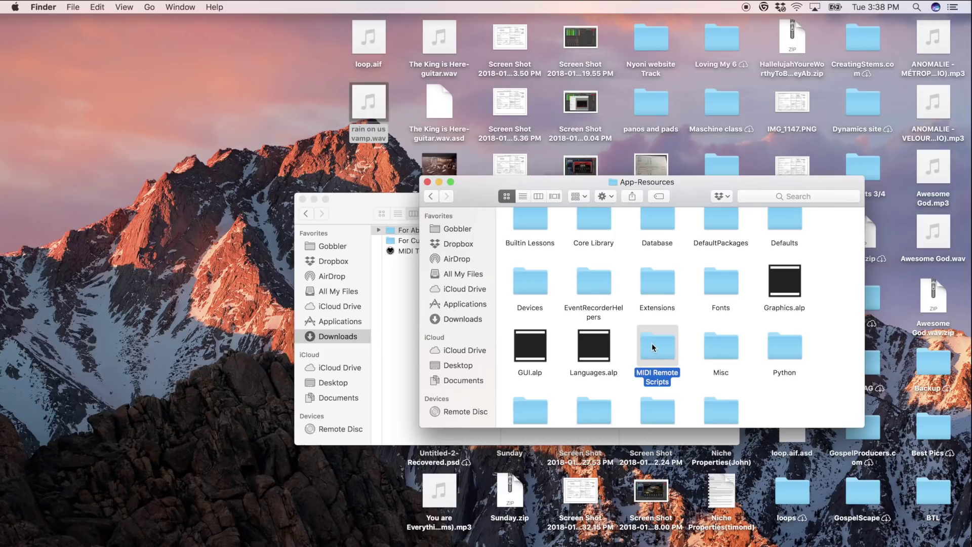
double_click(652, 343)
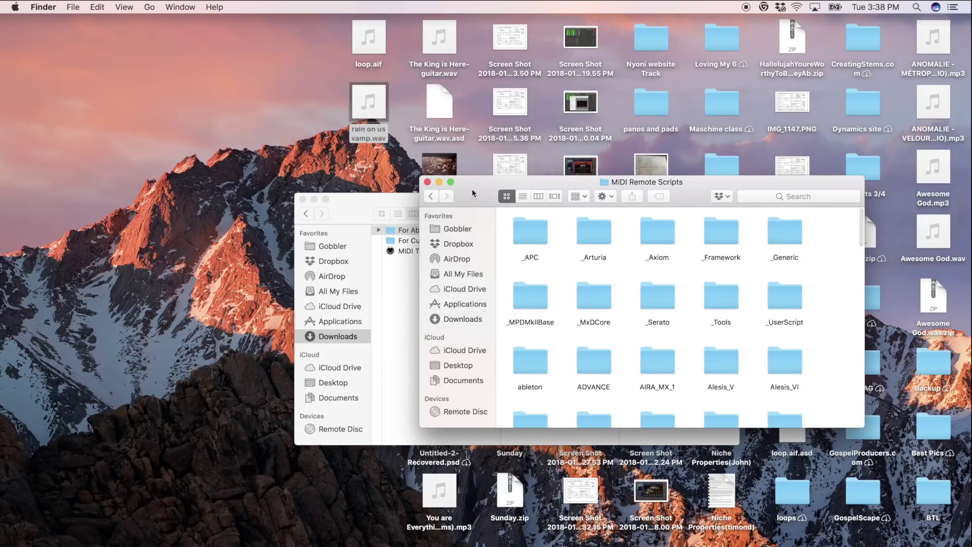
drag(472, 190, 447, 192)
click(407, 199)
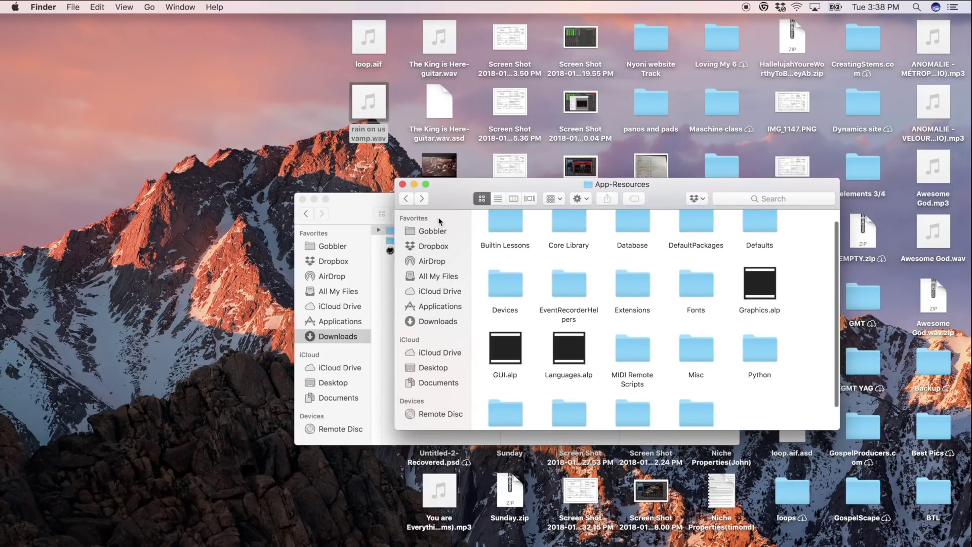
drag(358, 204, 137, 145)
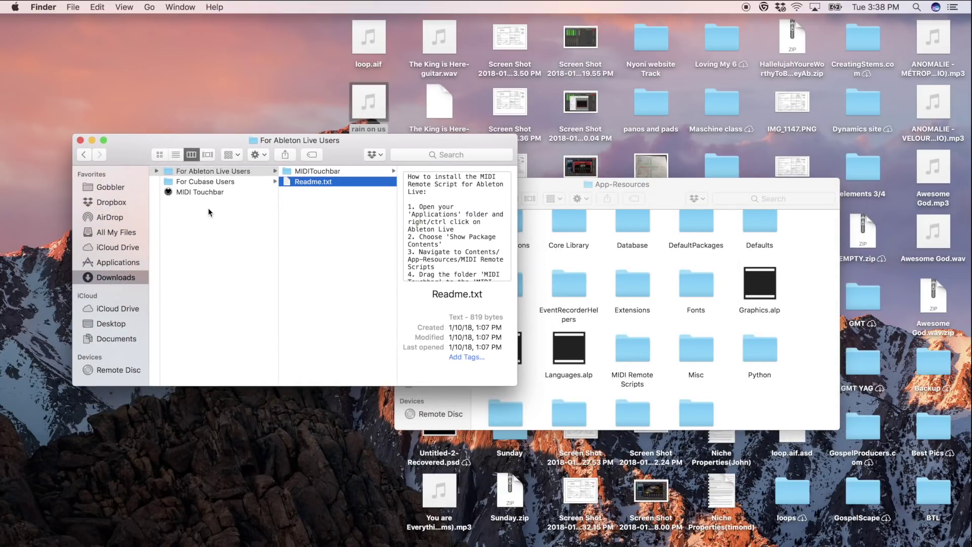
Drag the MIDITouchbar folder from For Ableton Live Users into App-Resources' MIDI Remote Scripts
key(super+Up)
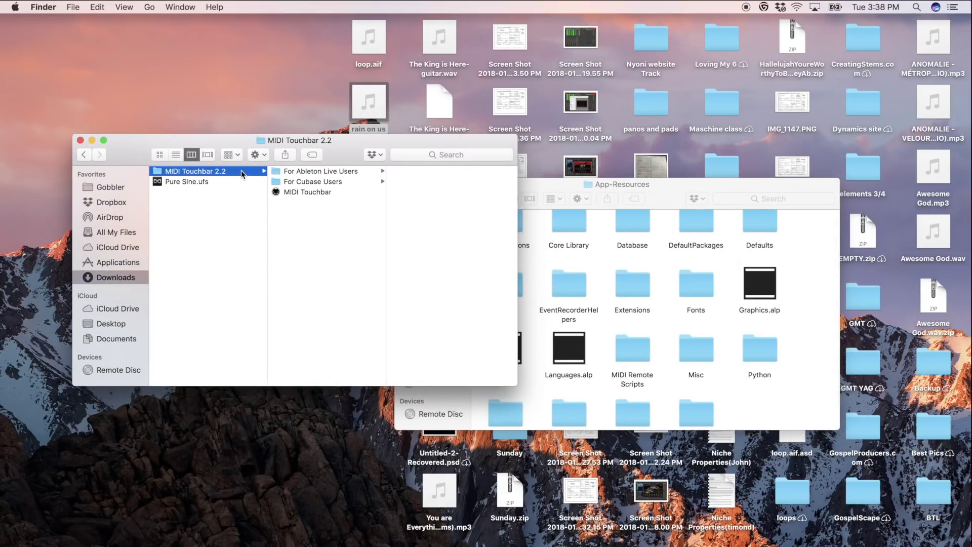
click(323, 172)
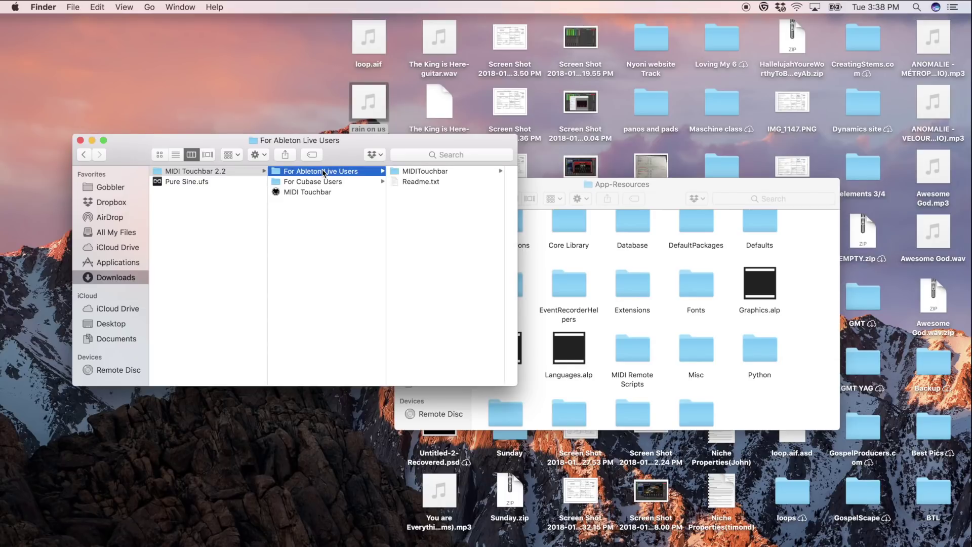
click(408, 172)
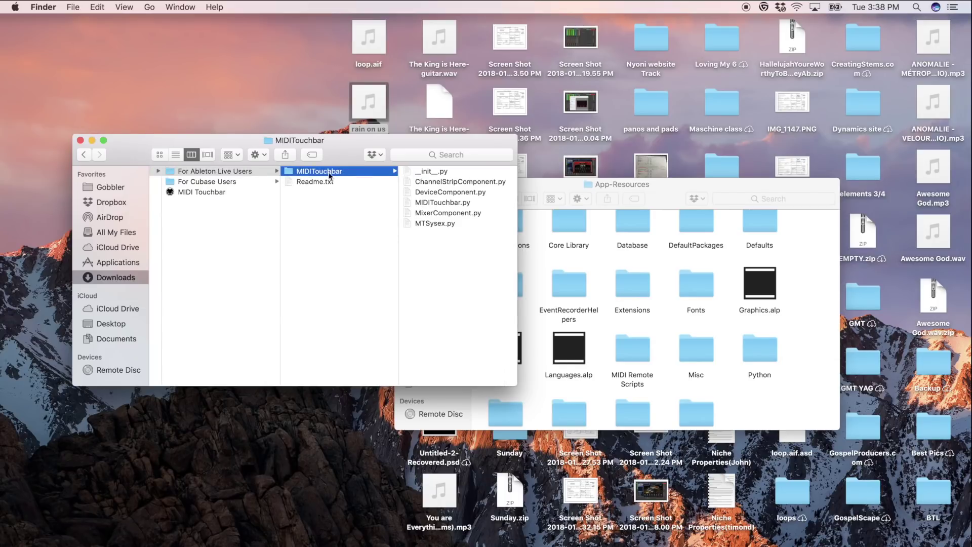
click(376, 210)
click(354, 171)
drag(364, 171, 643, 355)
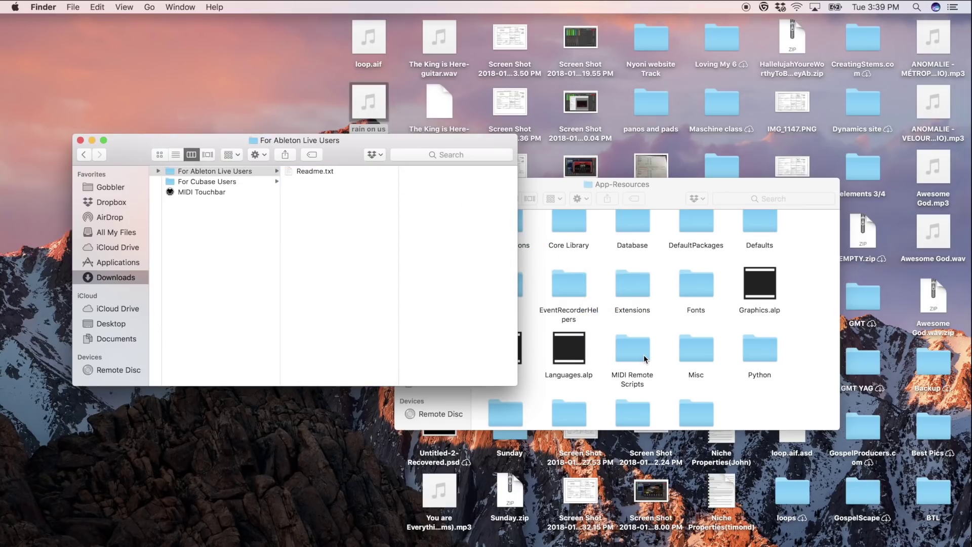
click(642, 347)
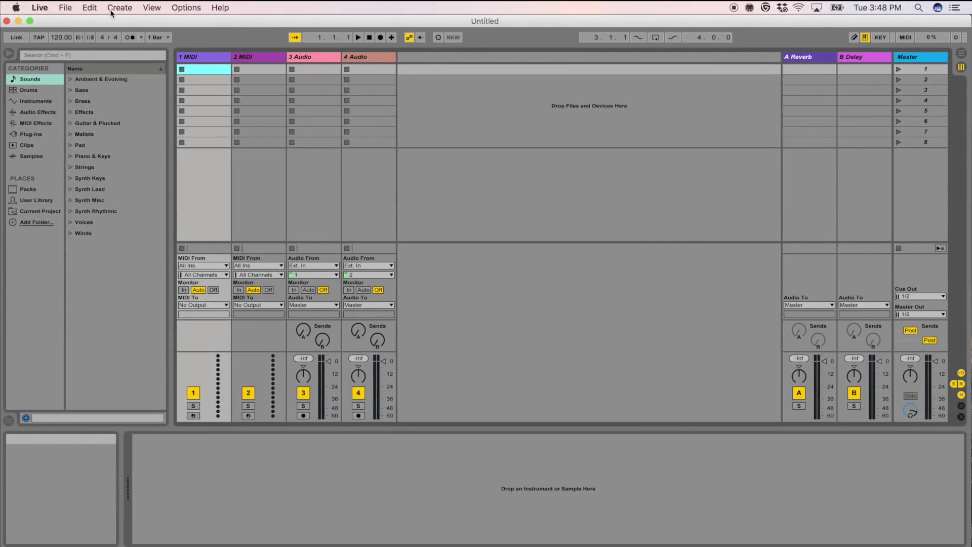
Turn on Track and Remote for both MIDI Touchbar inputs in Live's Preferences, then close it
click(71, 7)
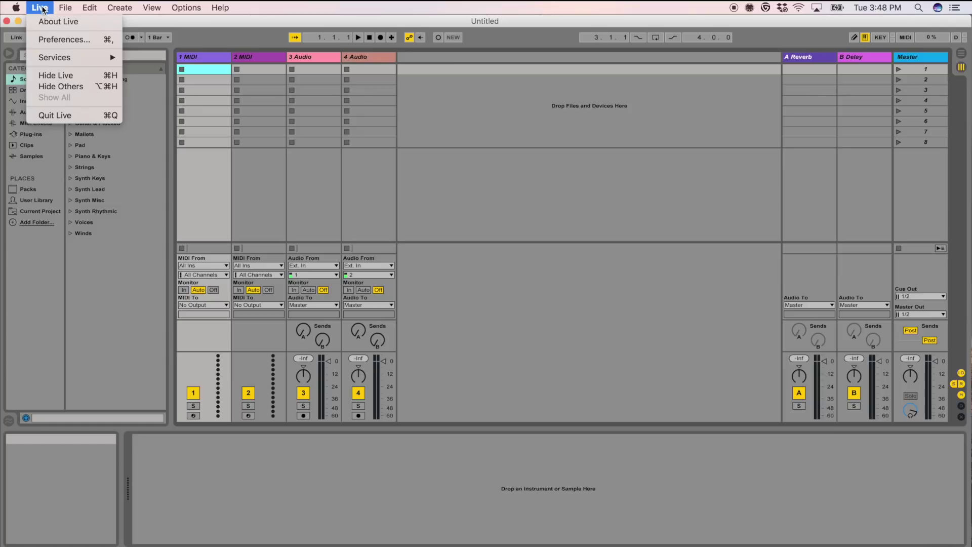
click(55, 40)
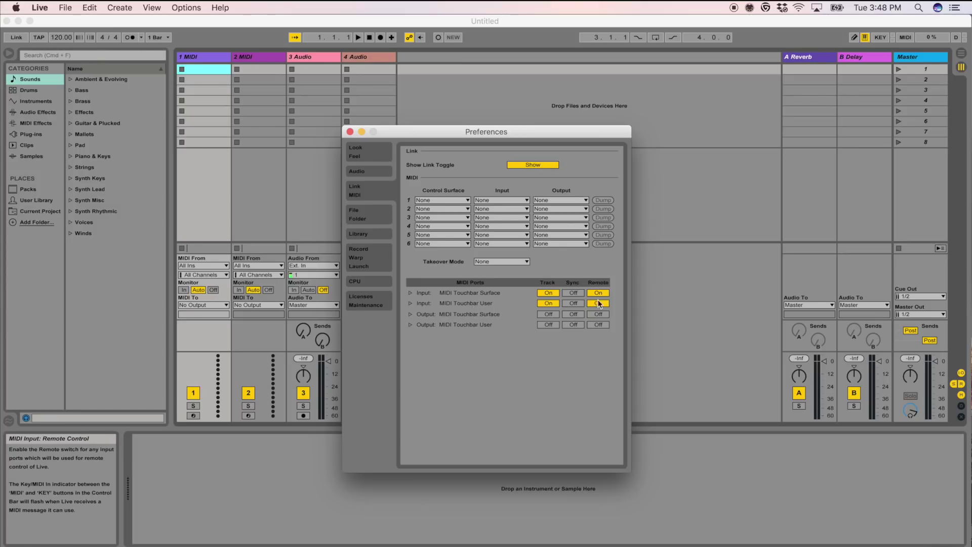
click(350, 132)
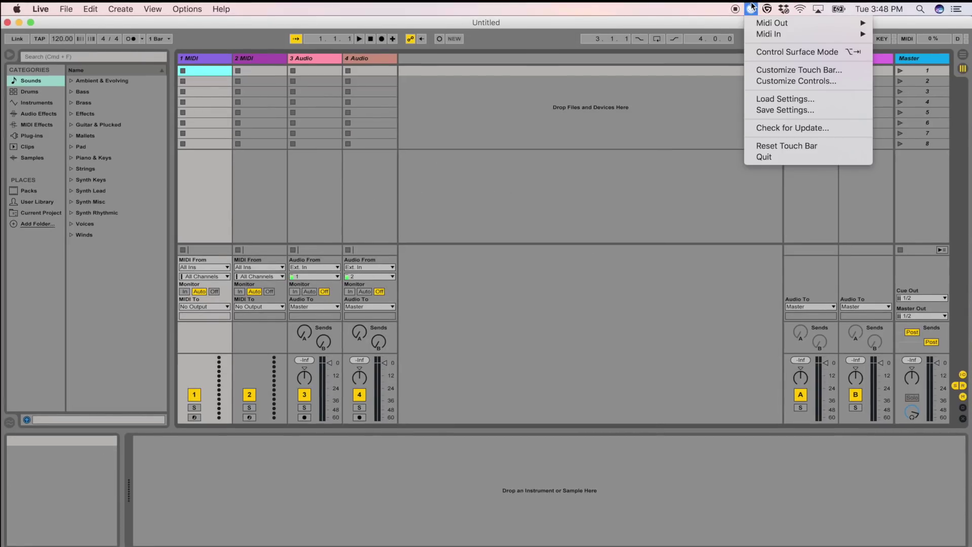
Choose Customize Touch Bar… from the MIDI Touchbar menu-bar icon
click(750, 8)
click(750, 7)
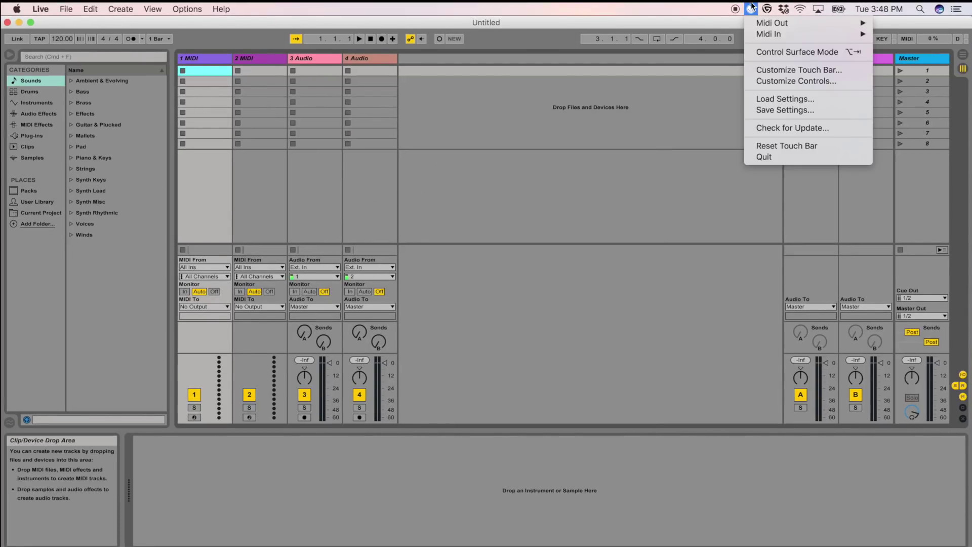
mouse_move(758, 37)
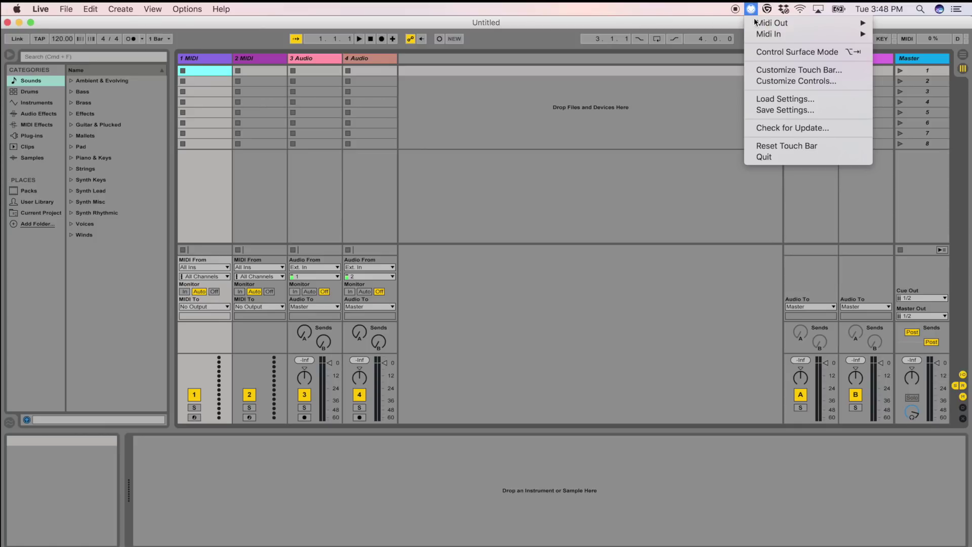
click(780, 72)
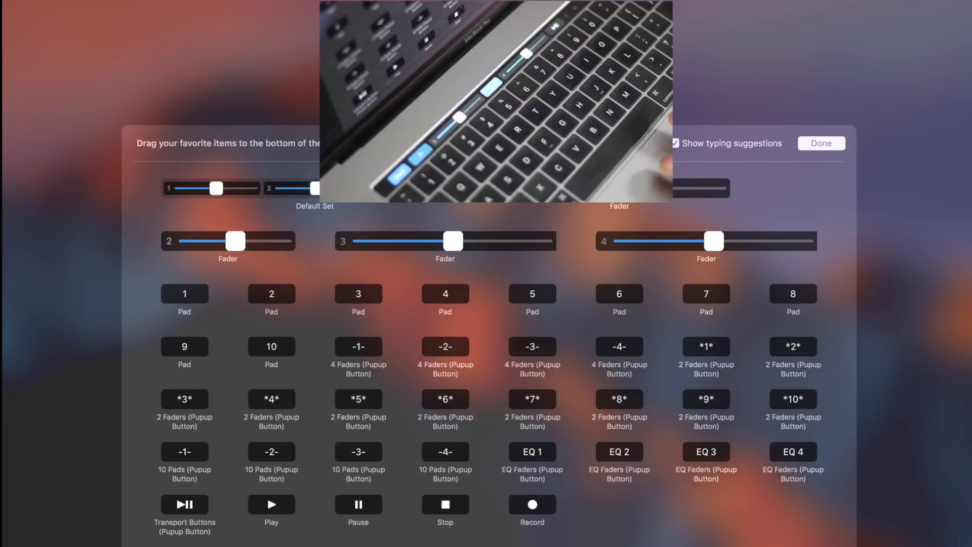
Swap the Touch Bar's default faders for pads 1–6 plus one more pad, then click Done
drag(246, 546, 383, 454)
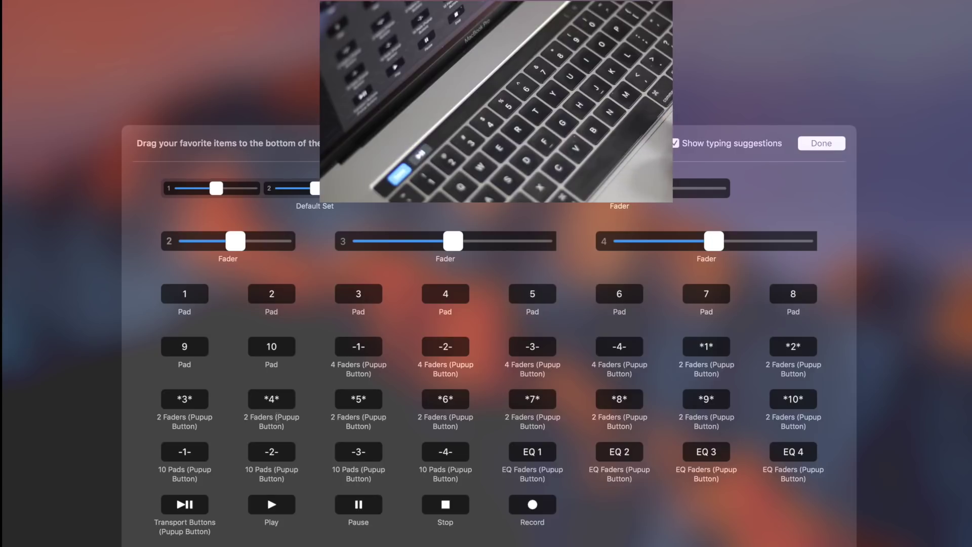
drag(189, 298, 193, 545)
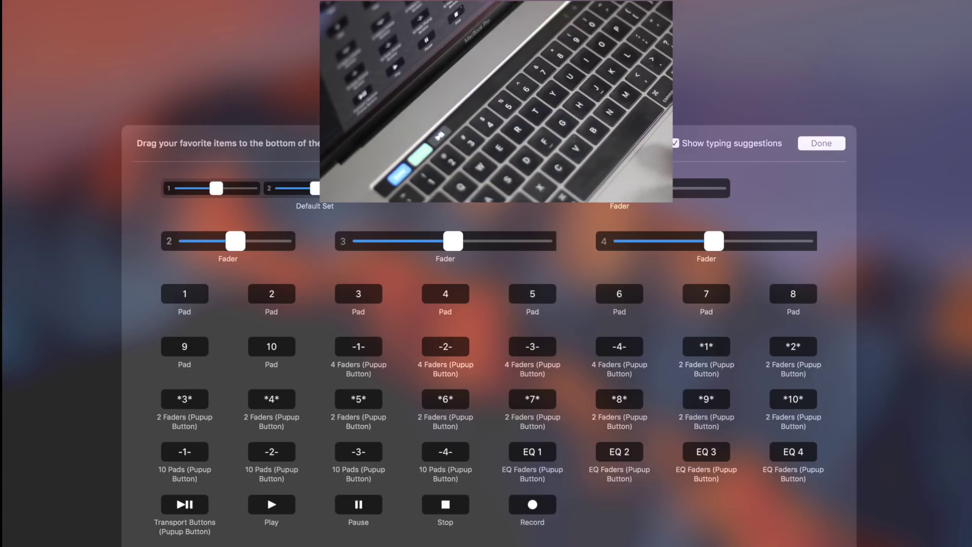
drag(273, 299, 244, 546)
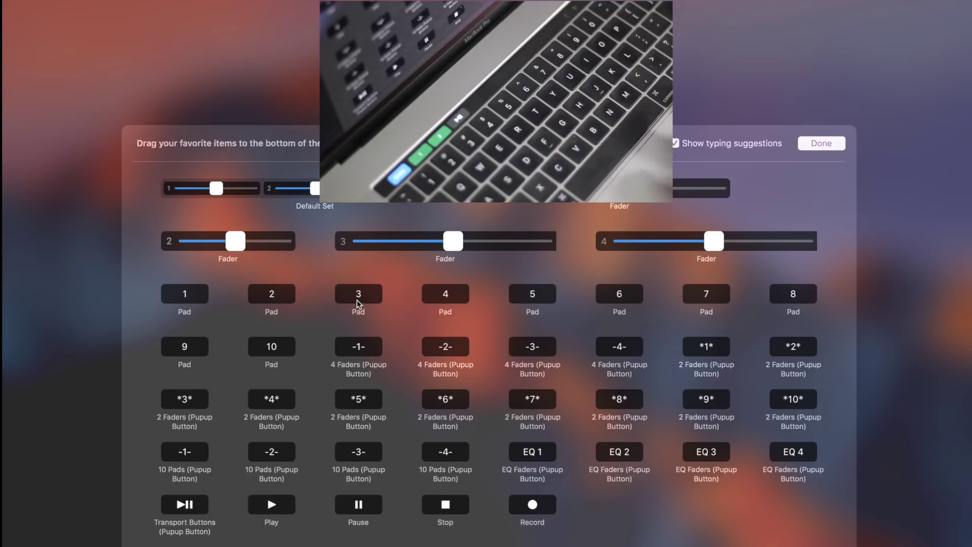
drag(358, 303, 320, 545)
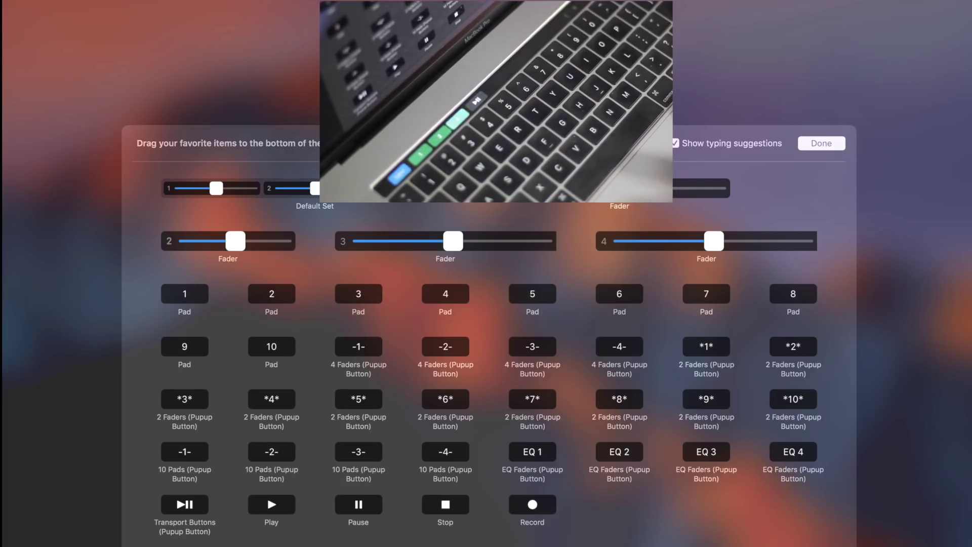
drag(444, 298, 366, 545)
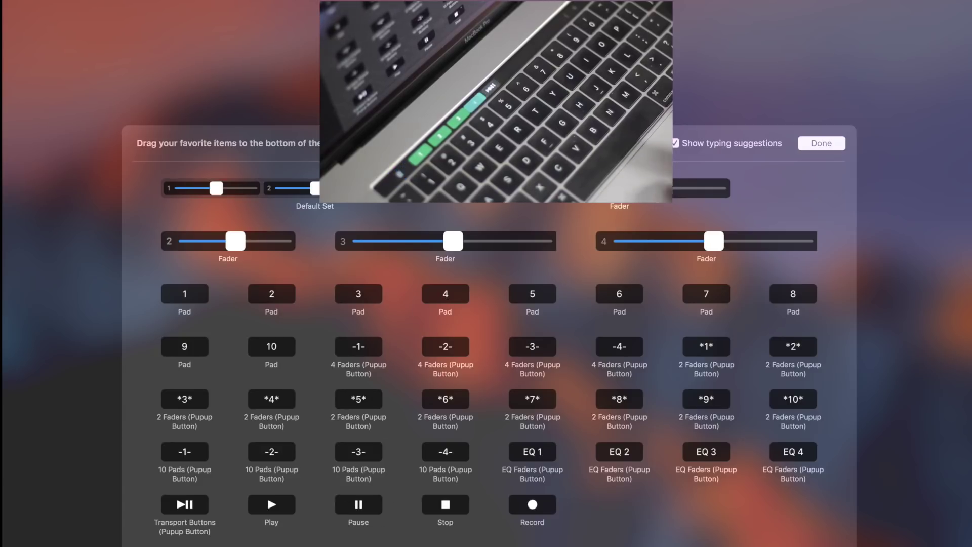
drag(542, 292, 436, 546)
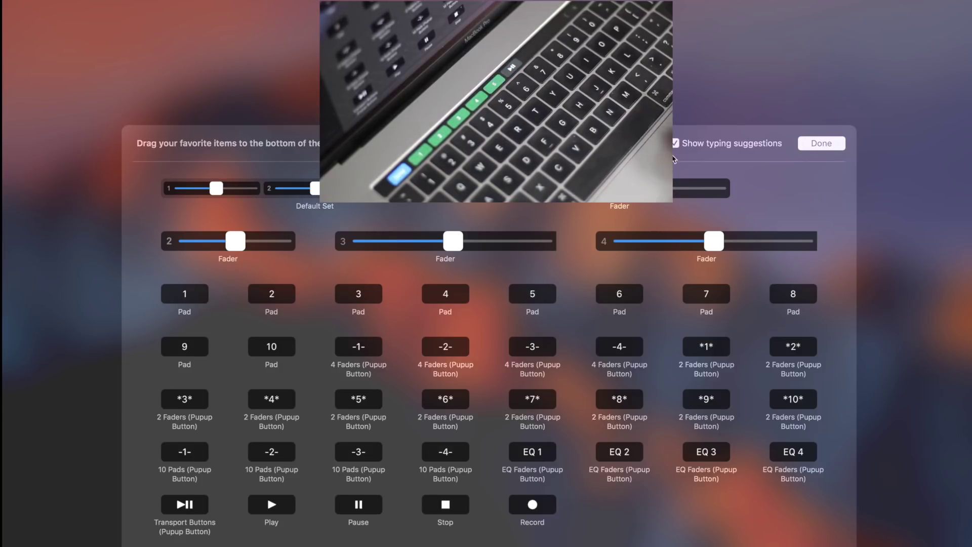
drag(620, 296, 461, 546)
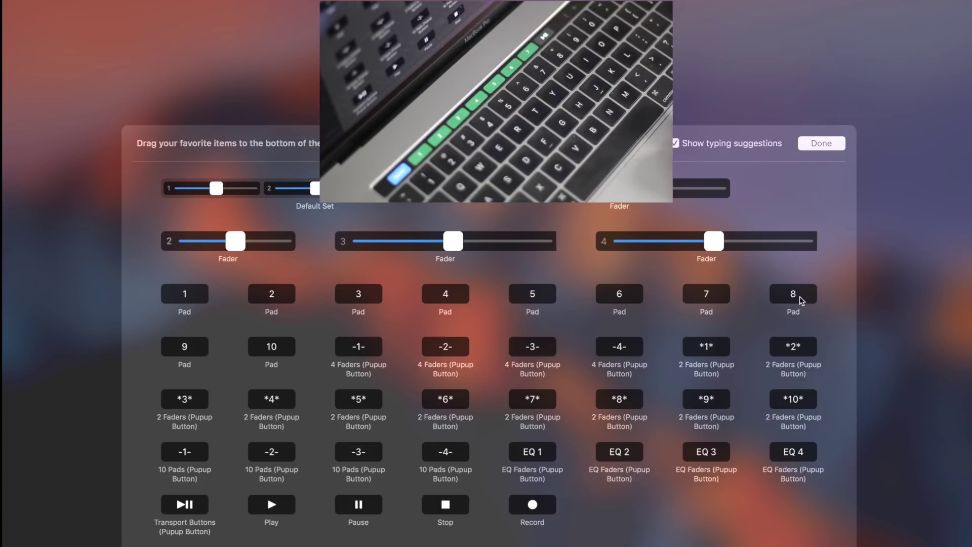
drag(707, 347, 621, 531)
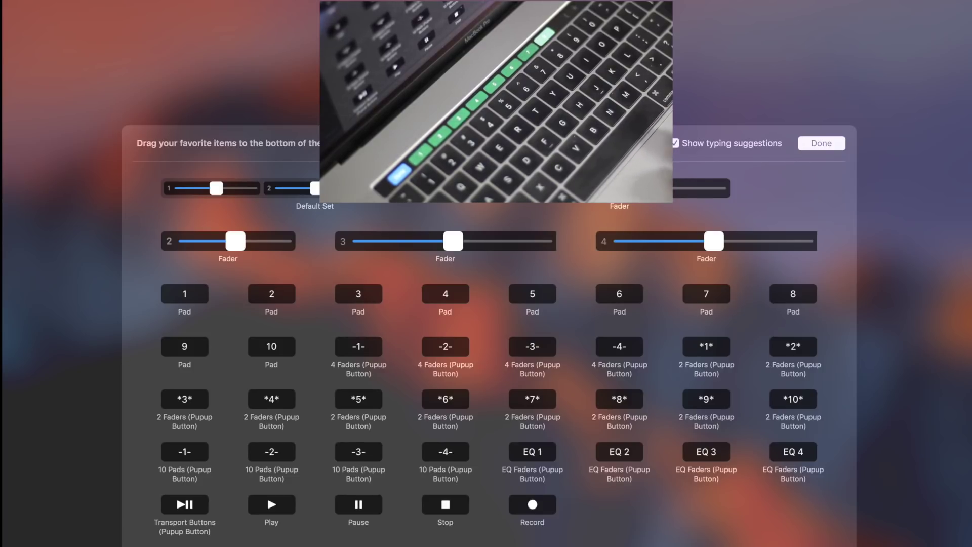
click(822, 144)
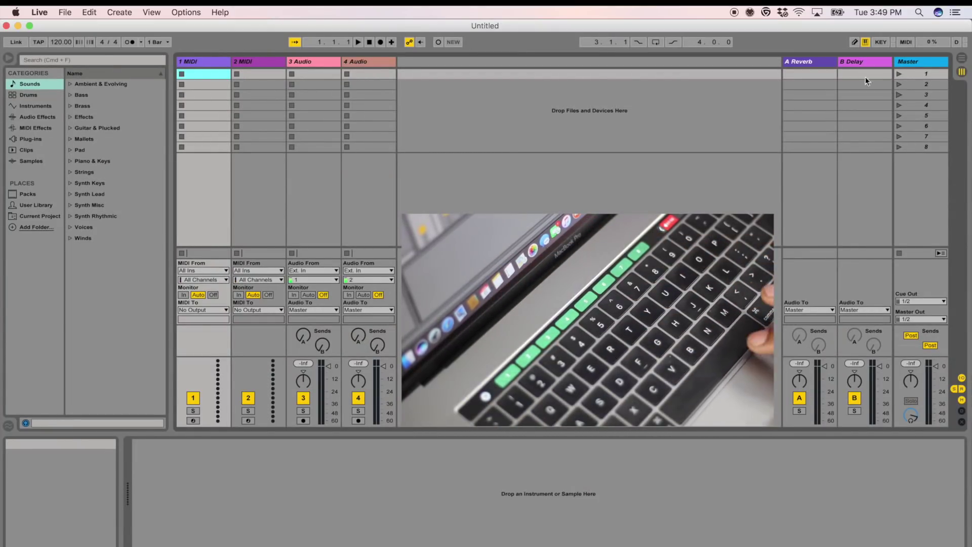
In MIDI Map Mode, assign scene launch slots 1–8 to pad notes C1–G1, then exit the mode
click(907, 43)
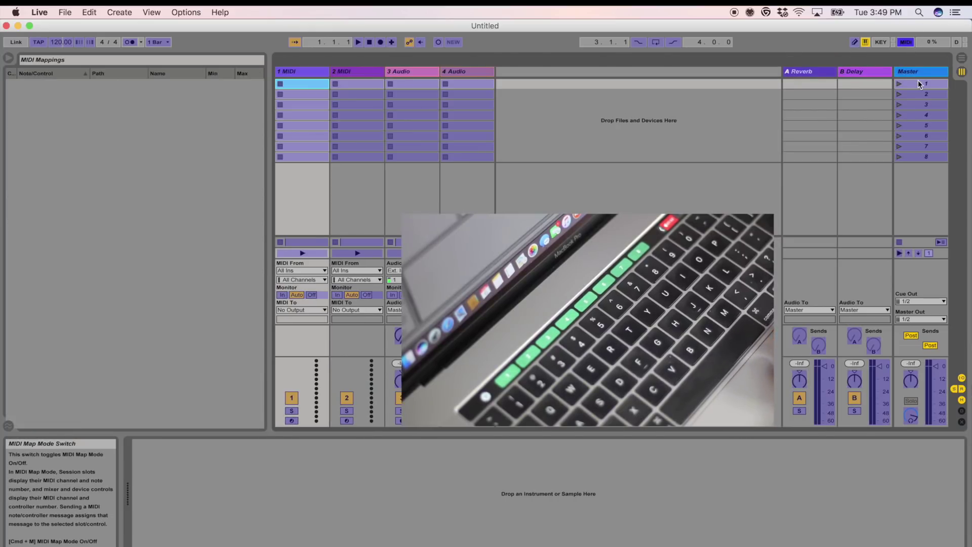
click(934, 86)
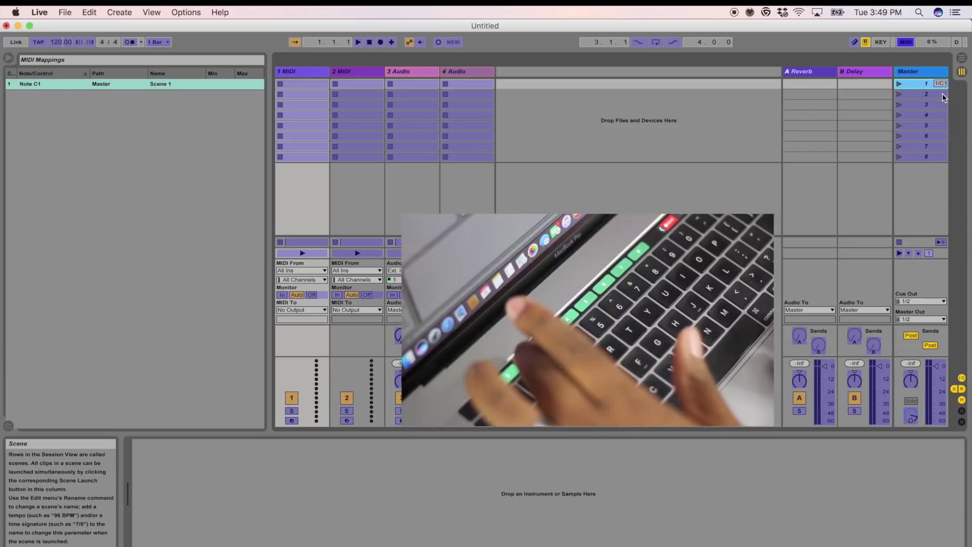
click(943, 94)
click(941, 104)
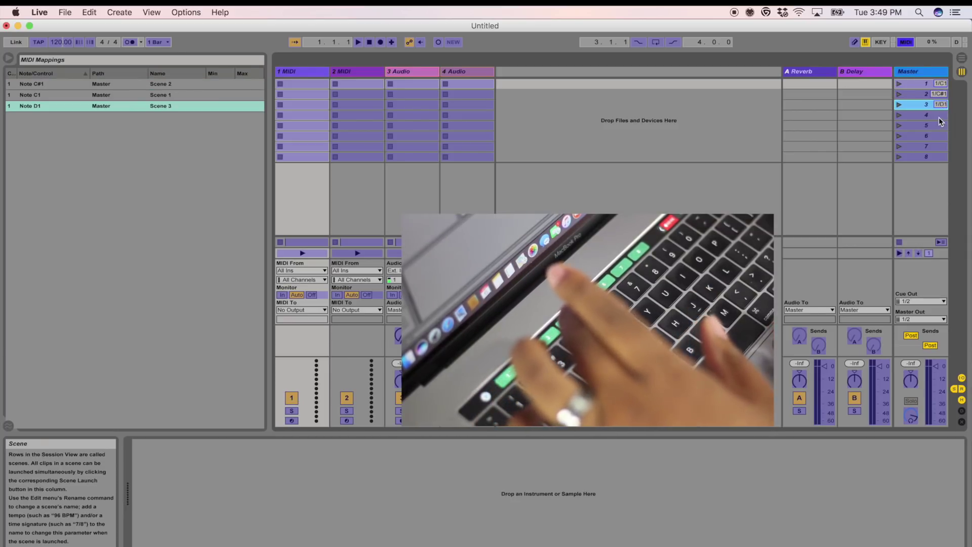
click(939, 116)
click(942, 126)
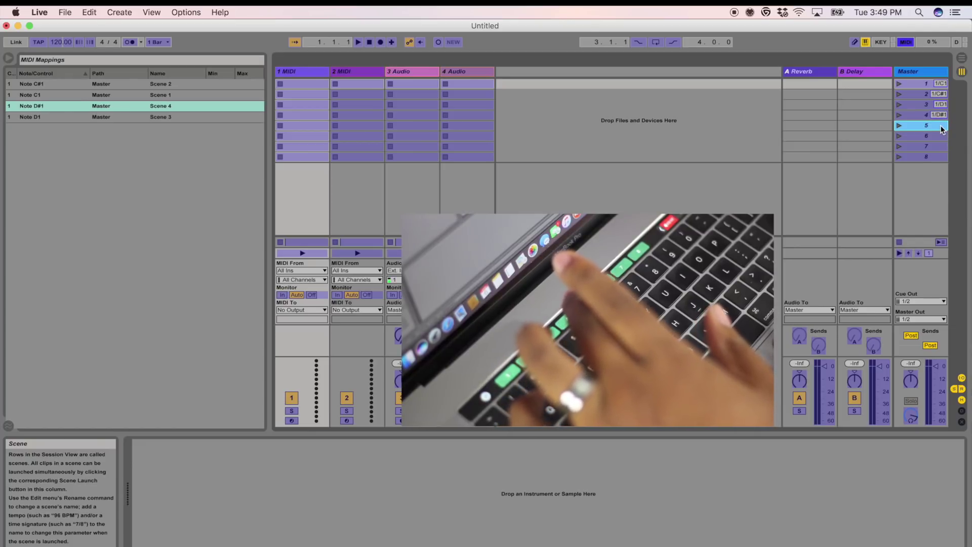
click(940, 136)
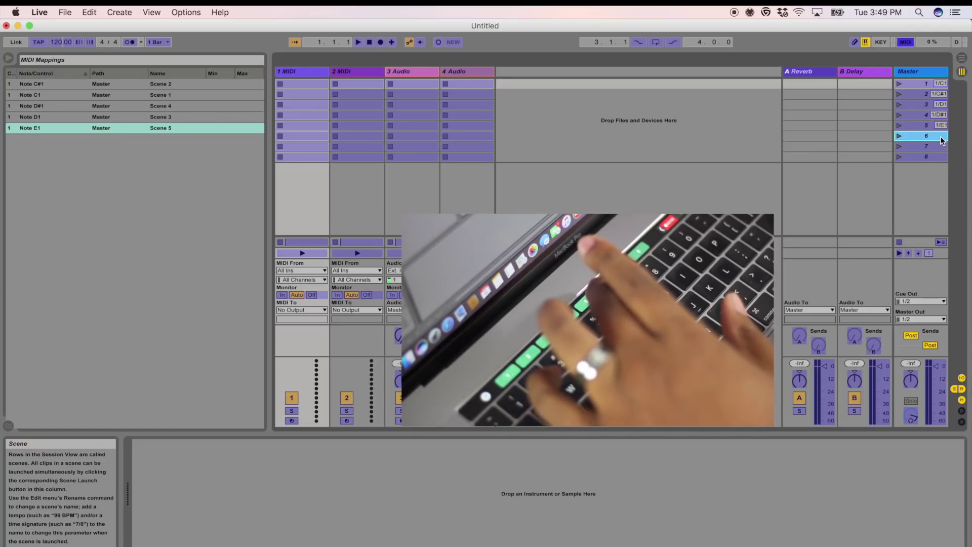
click(940, 146)
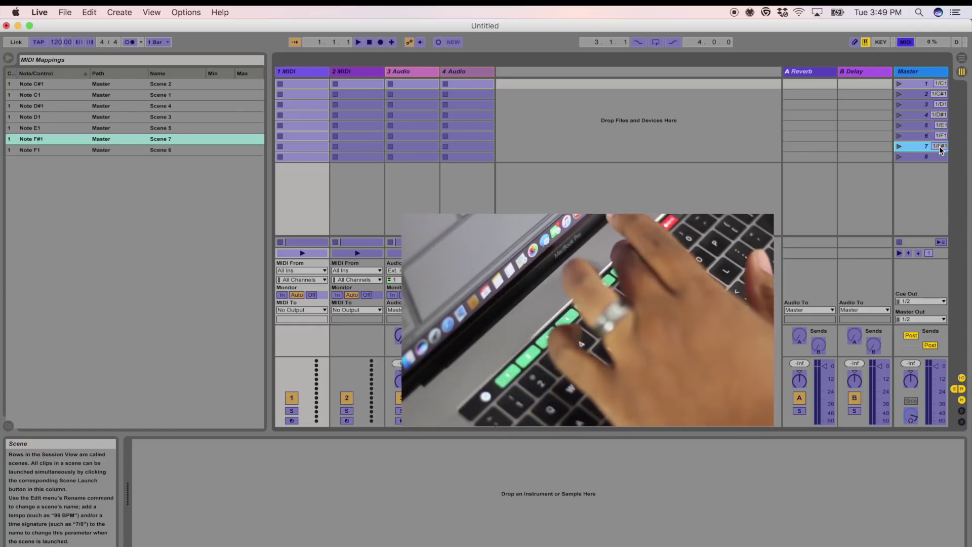
click(940, 156)
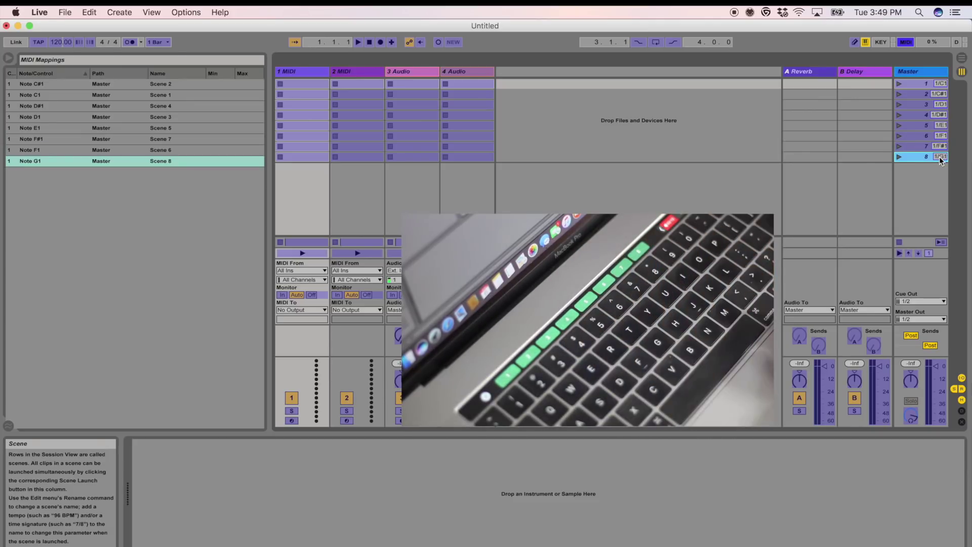
click(906, 42)
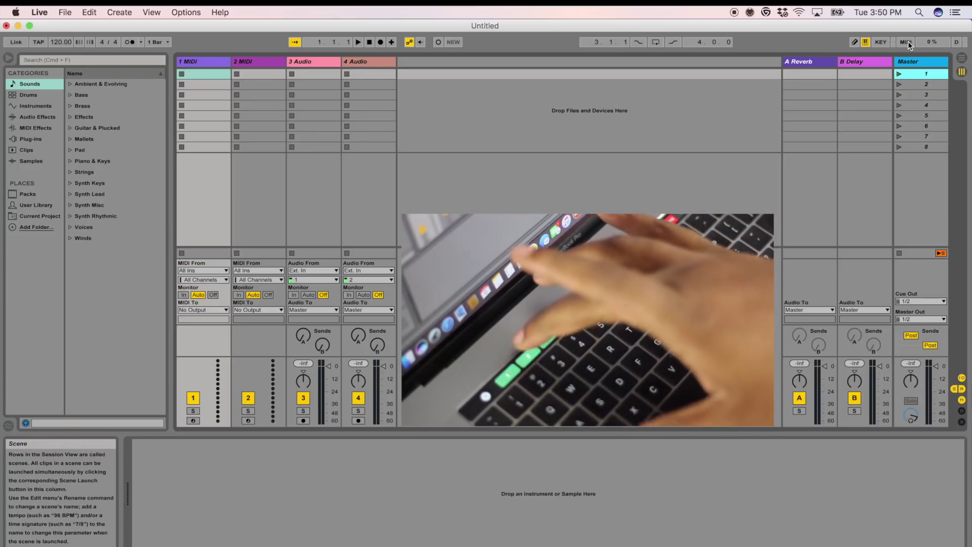
Test the pad mappings by stepping down to scenes 2 and 4, then back up to scene 1
key(Down)
key(Down)
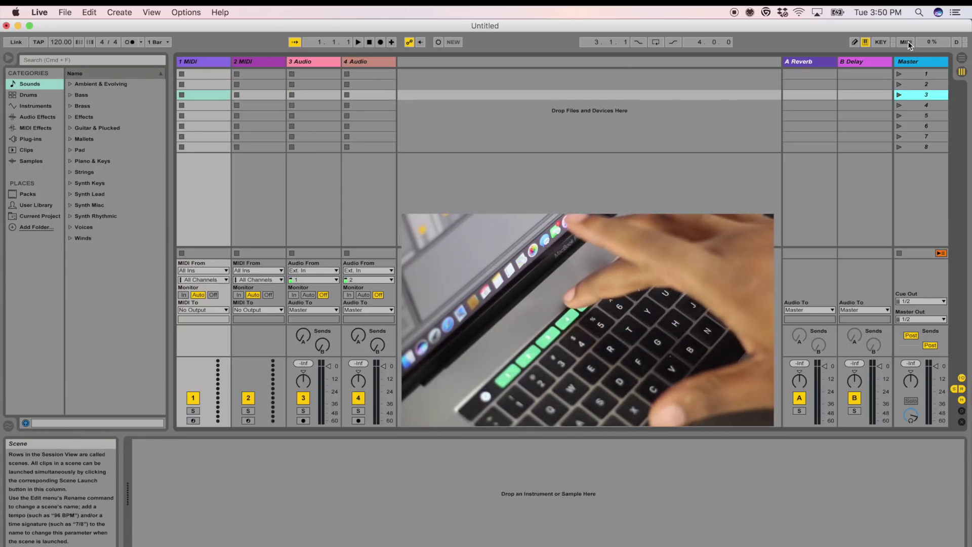
key(Down)
key(Down)
key(Down)
key(Down)
key(Down)
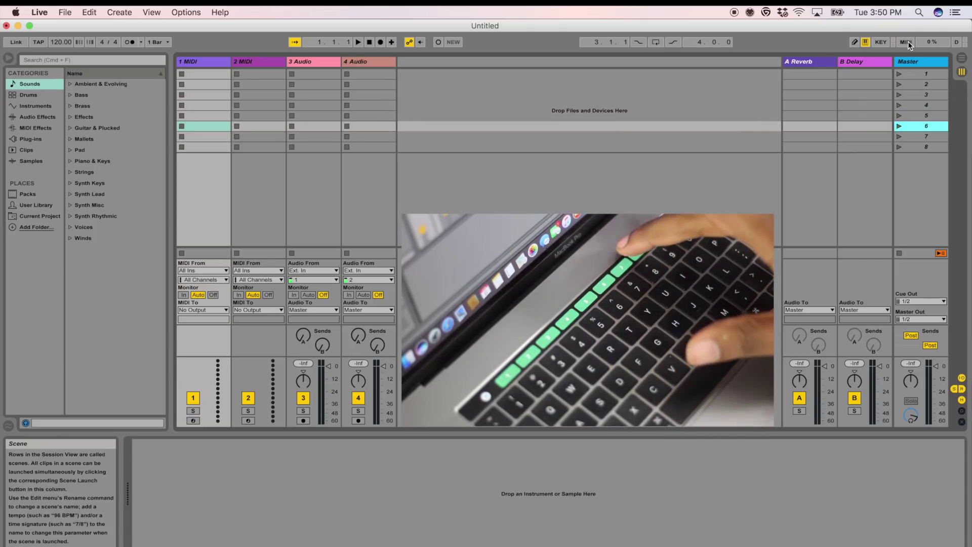
key(Up)
key(Up)
key(Up)
key(Up)
key(Up)
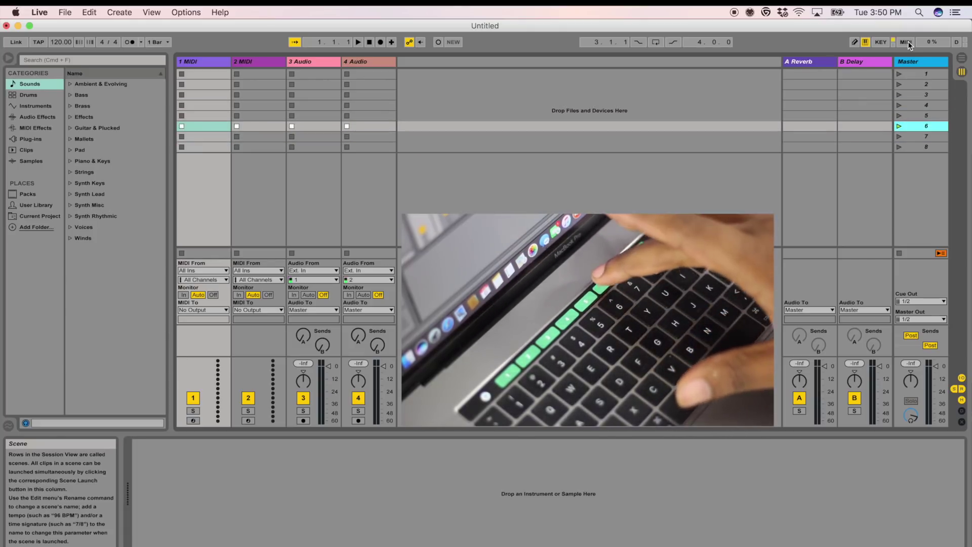
key(Up)
key(Up)
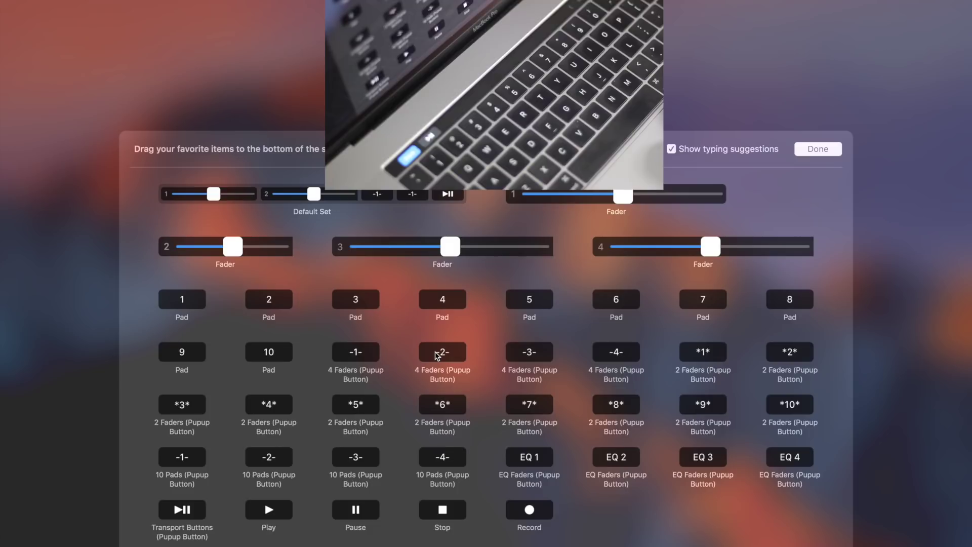
Drag -2- 4 Faders, -3- 10 Pads and Transport Buttons onto the Touch Bar
drag(436, 352, 352, 546)
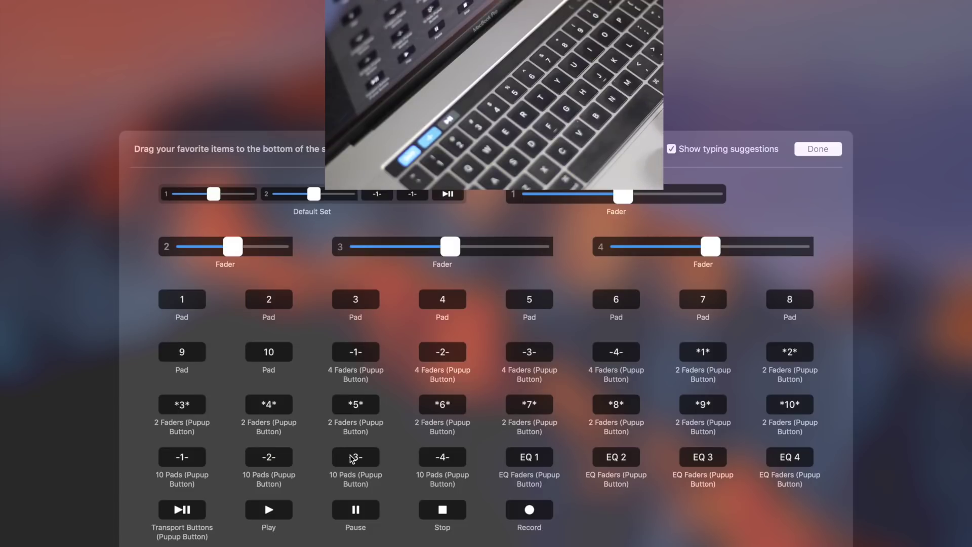
drag(352, 460, 335, 546)
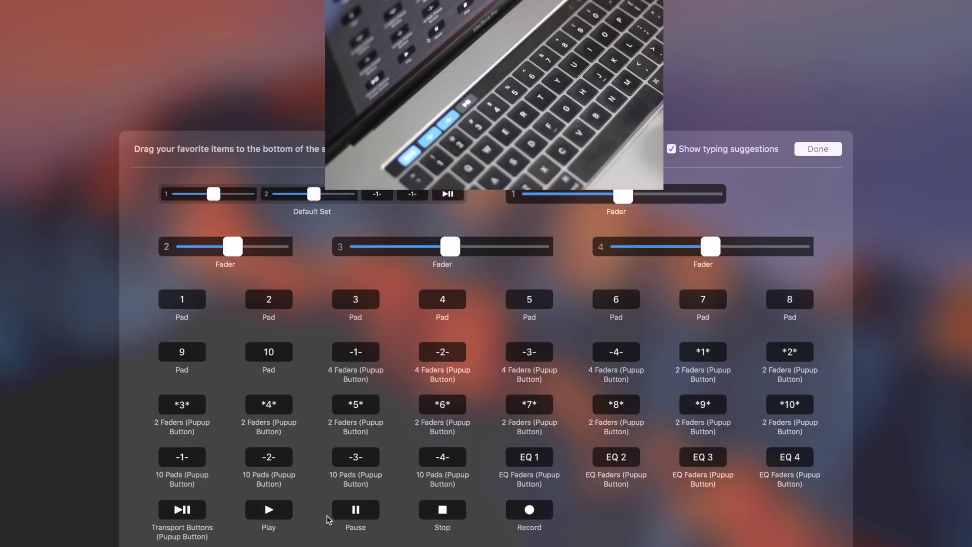
drag(176, 516, 238, 546)
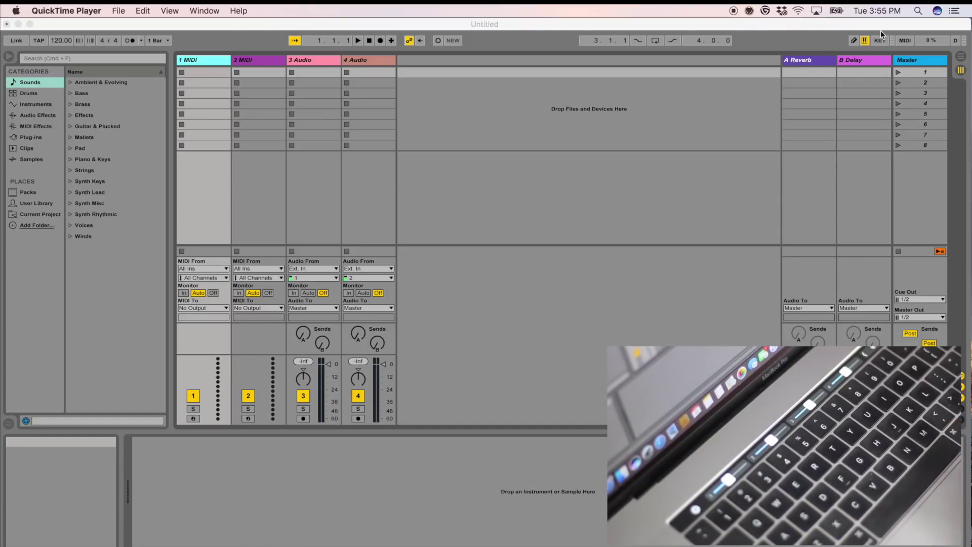
In MIDI Map Mode, assign Touch Bar faders CC 8 and CC 9 to the 3 Audio and 4 Audio volume faders
click(903, 39)
click(903, 39)
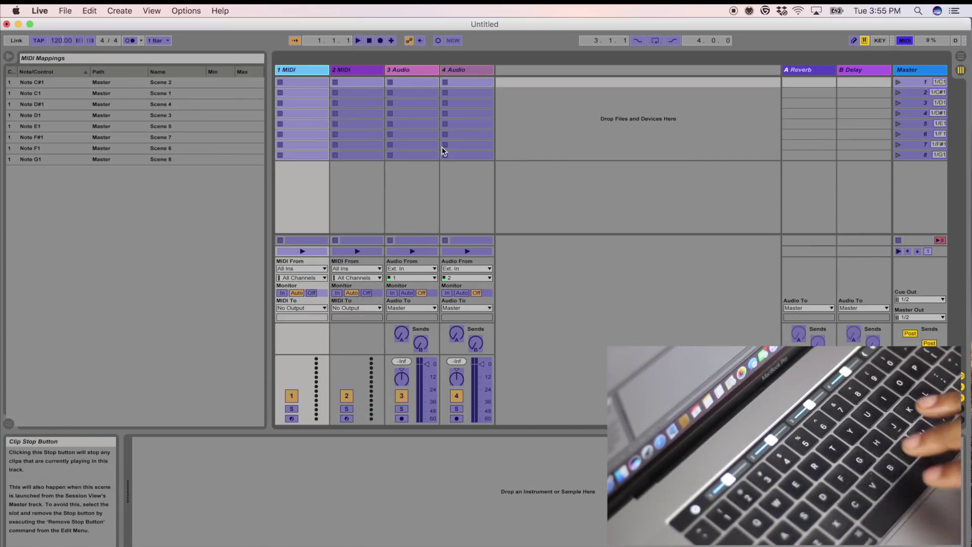
click(426, 367)
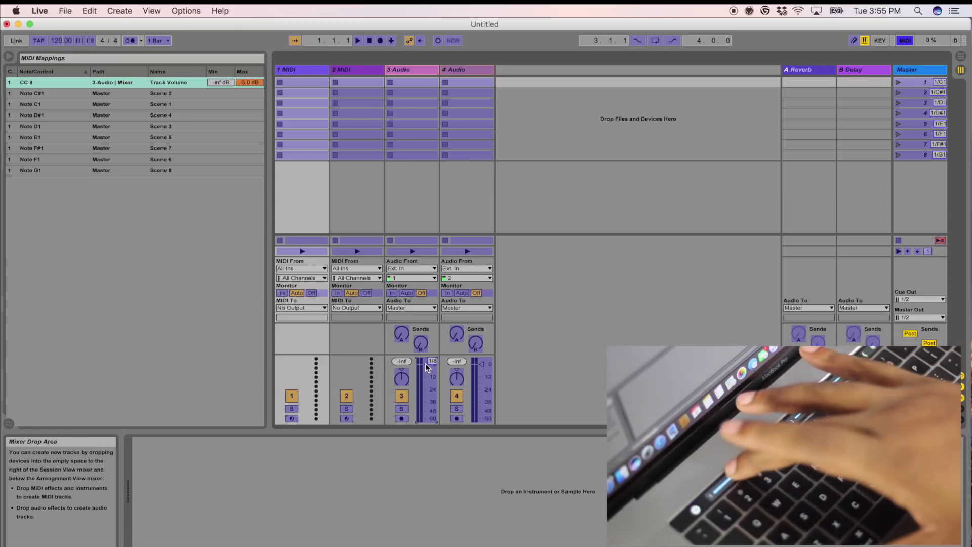
click(482, 365)
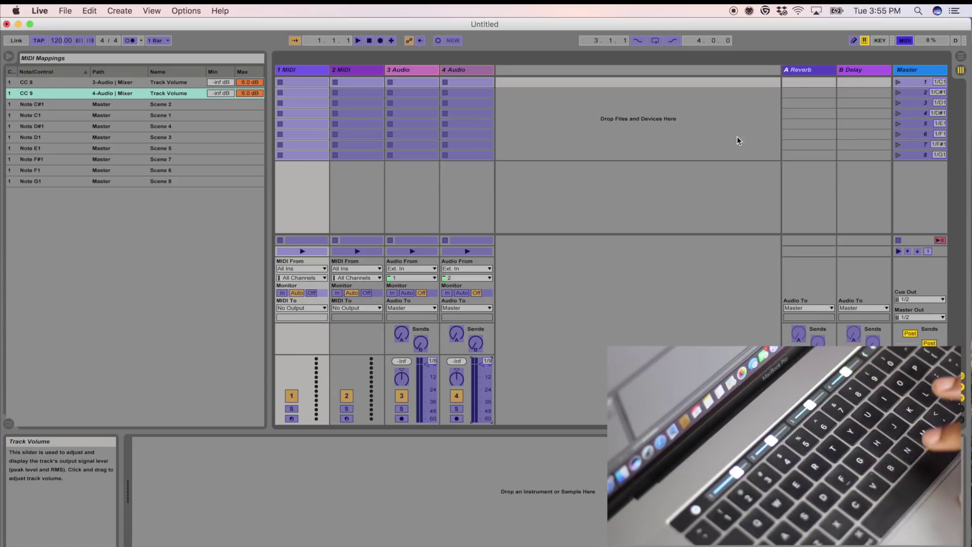
click(906, 40)
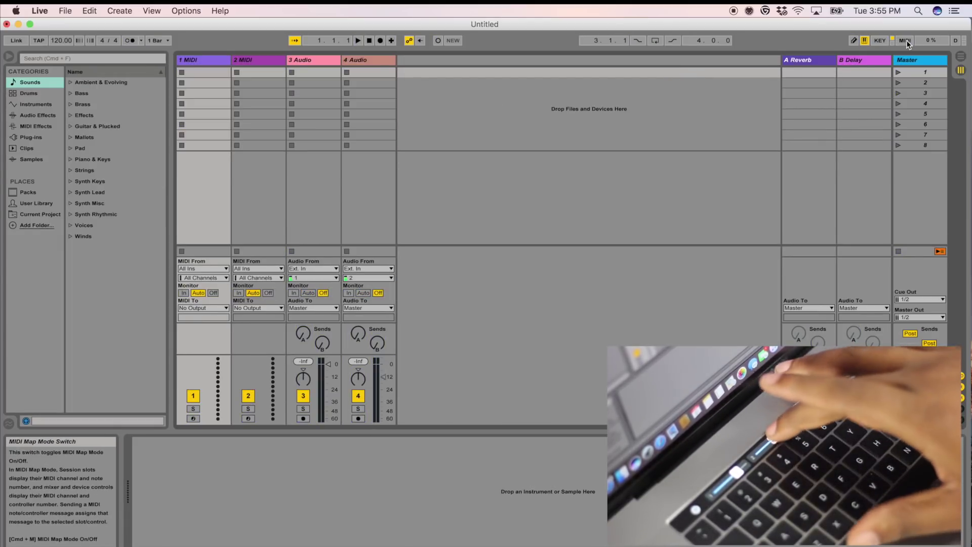